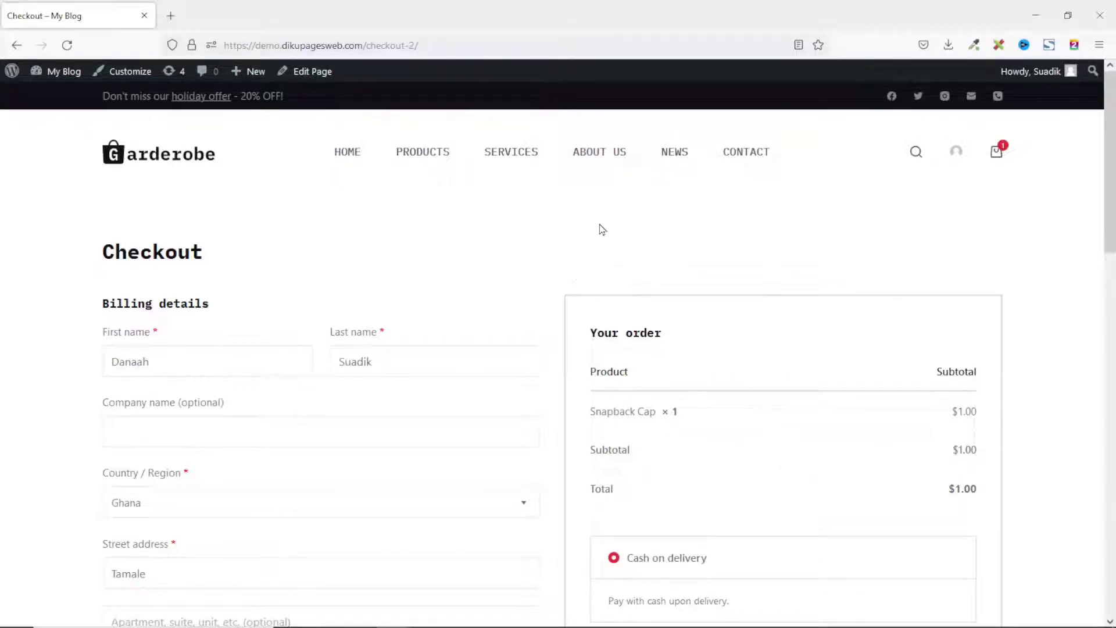
- Scroll through the current checkout page showing the Snapback Cap order and Cash on delivery
scroll(522, 280, down, 15)
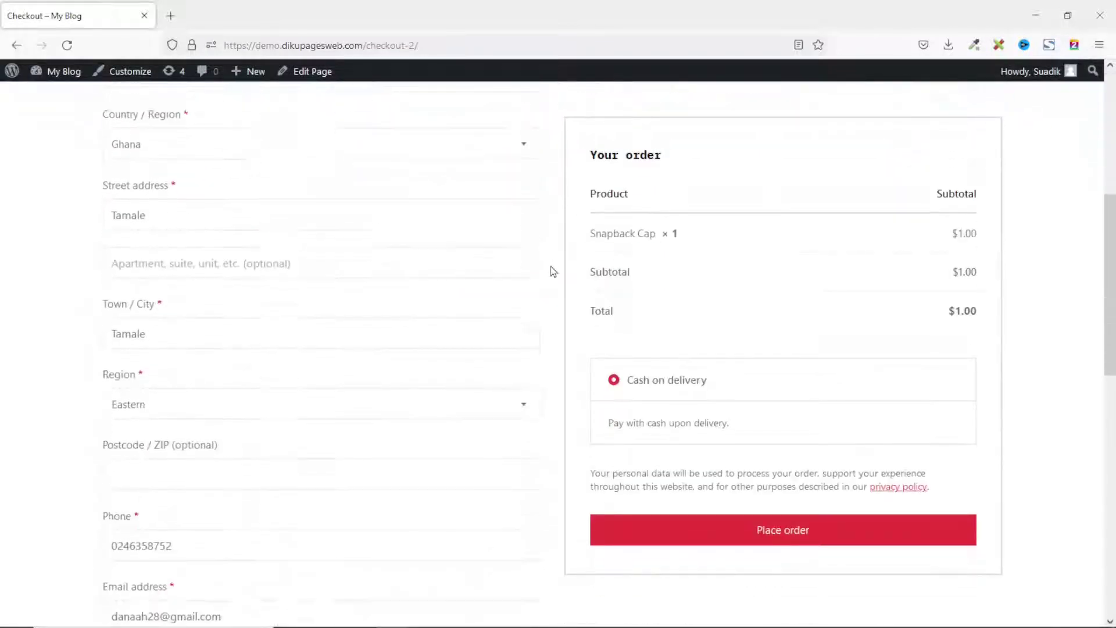
scroll(557, 300, down, 3)
scroll(558, 301, up, 18)
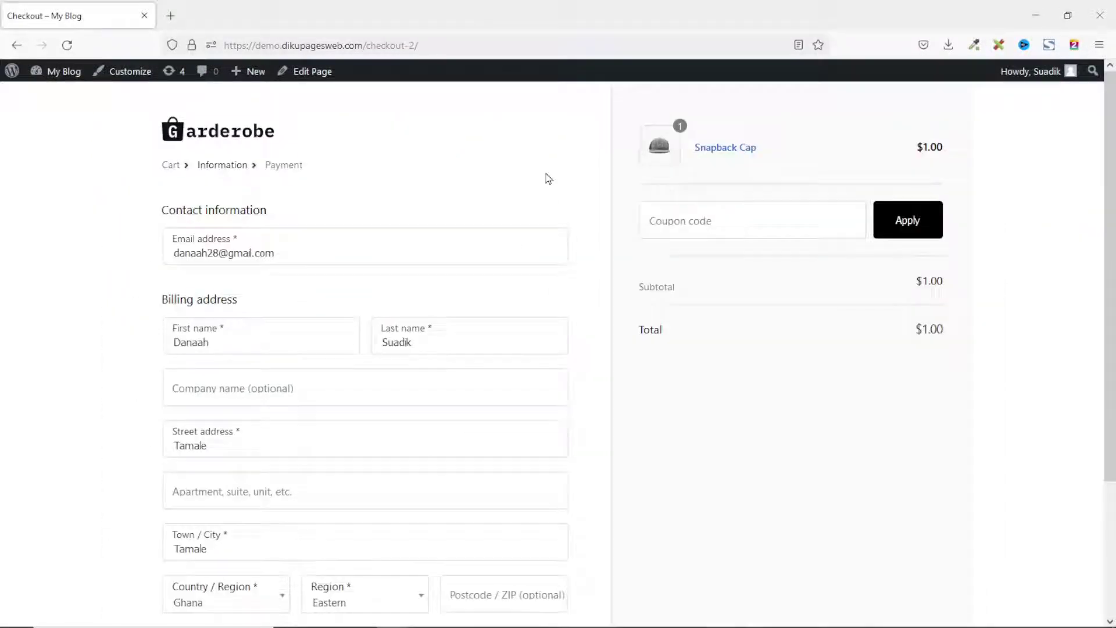
scroll(551, 186, down, 3)
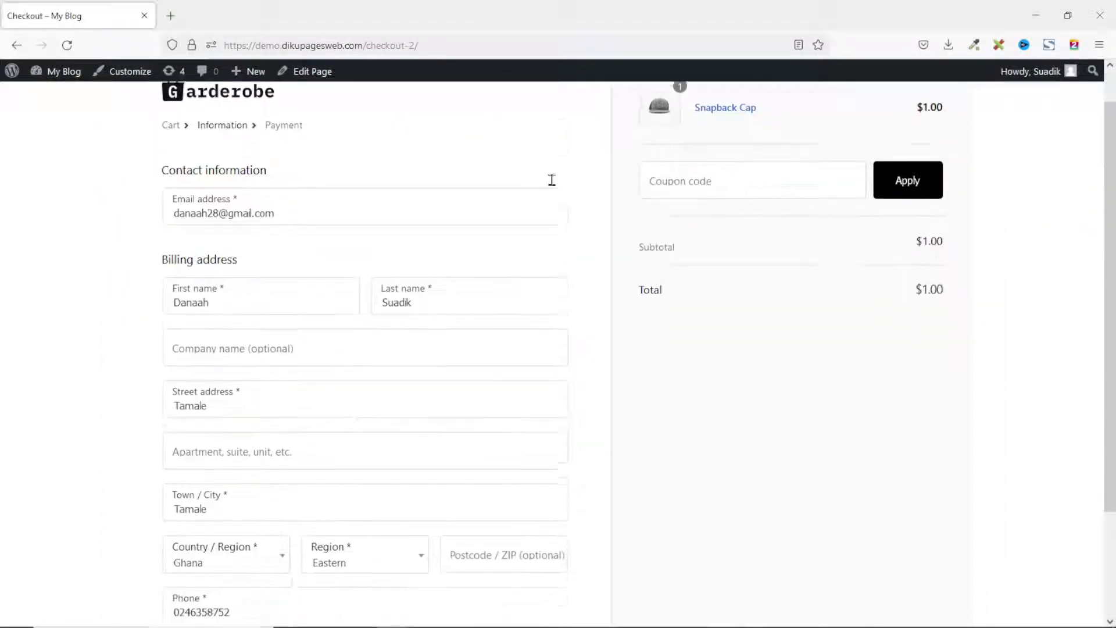
scroll(555, 209, up, 5)
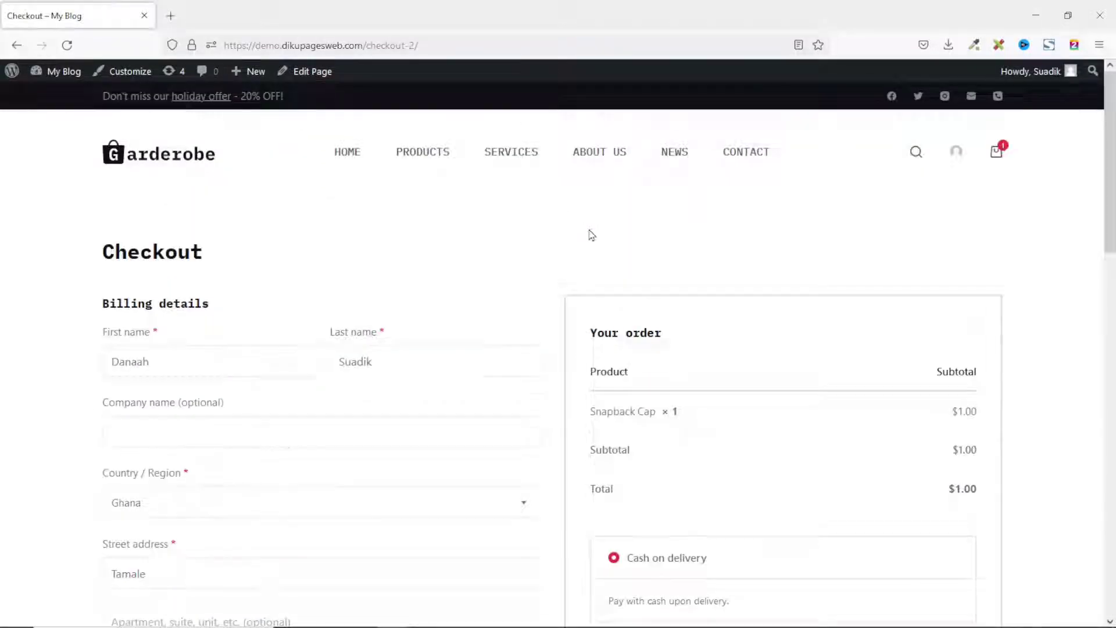
scroll(591, 235, down, 4)
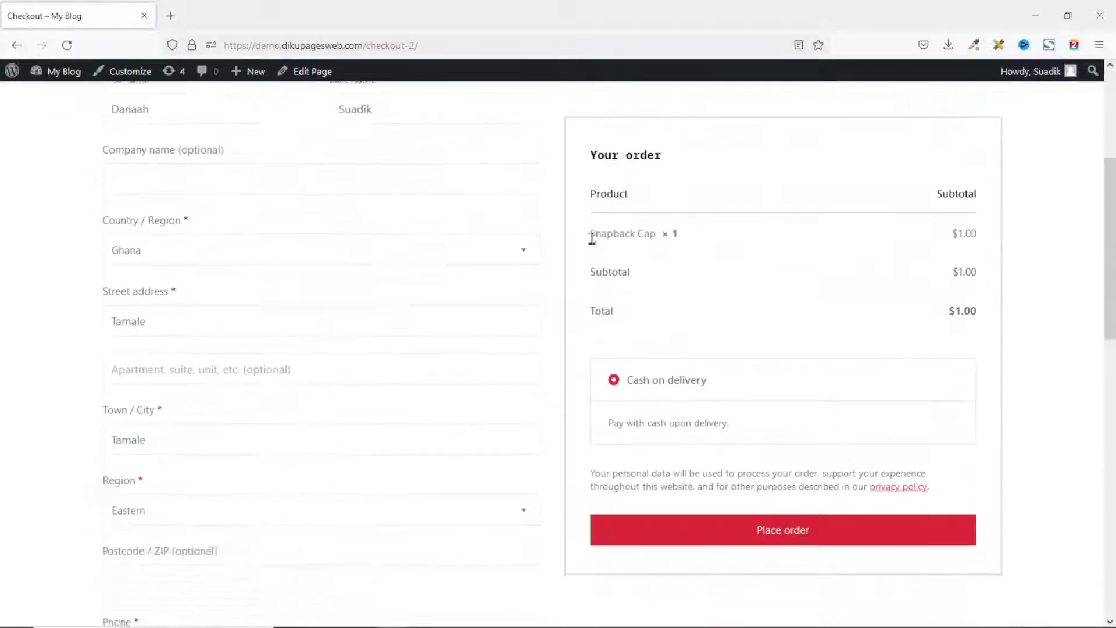
scroll(591, 241, down, 10)
scroll(593, 247, up, 6)
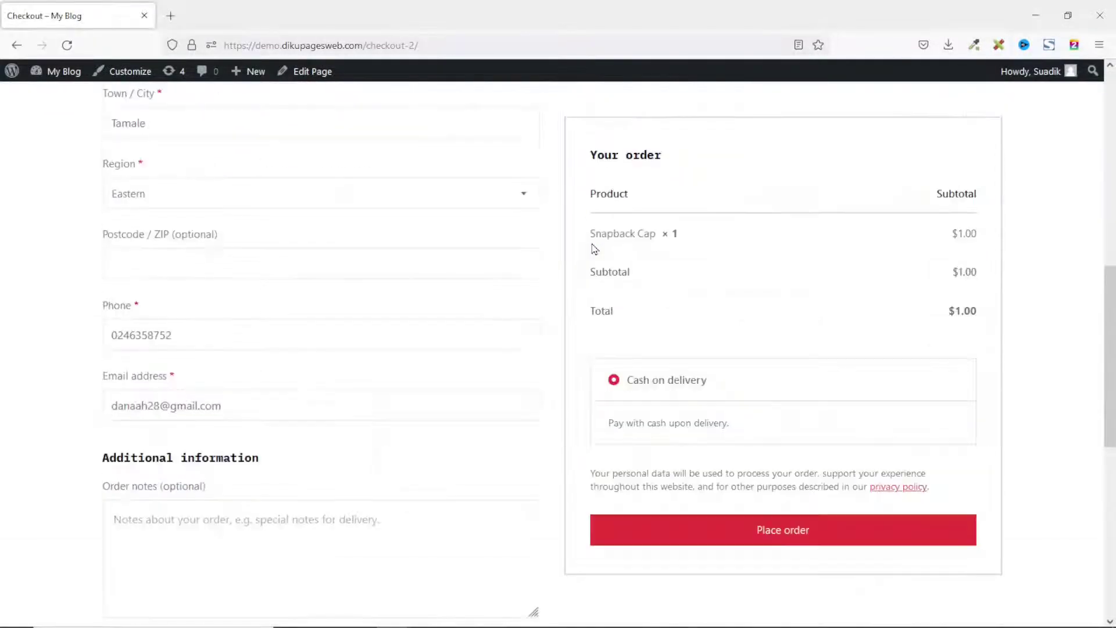
scroll(594, 249, up, 10)
scroll(411, 331, down, 1)
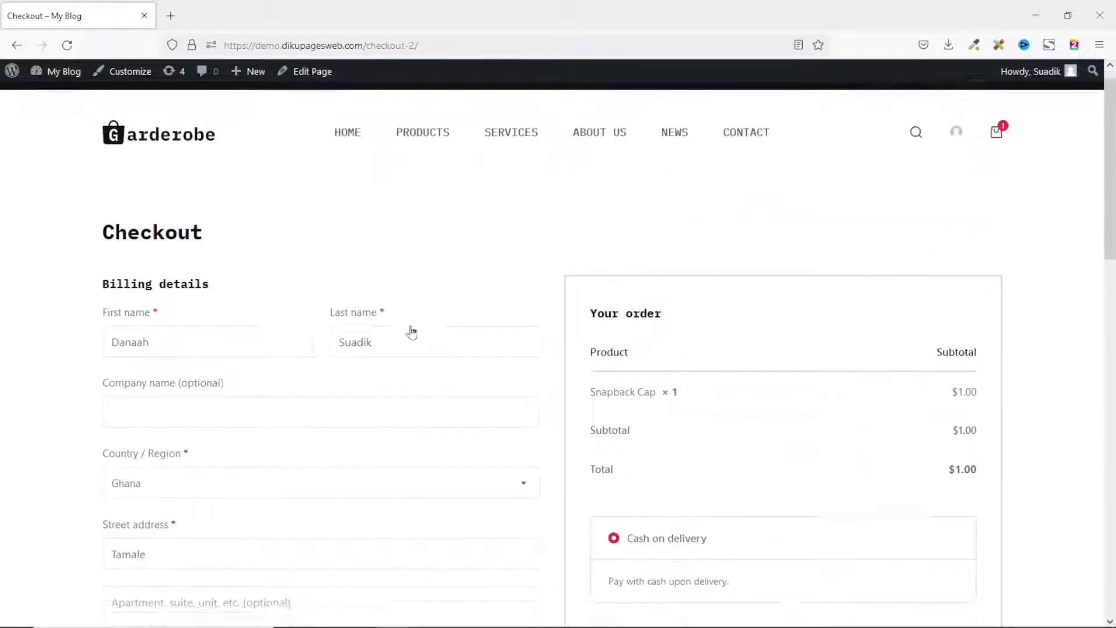
scroll(411, 331, down, 10)
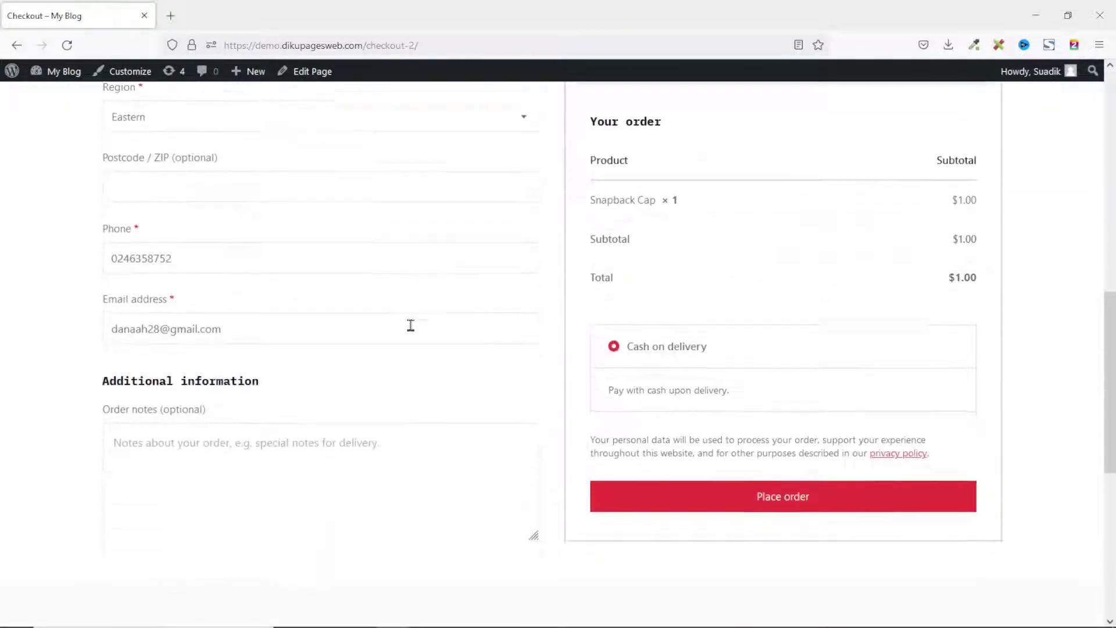
scroll(410, 324, down, 3)
scroll(585, 237, up, 10)
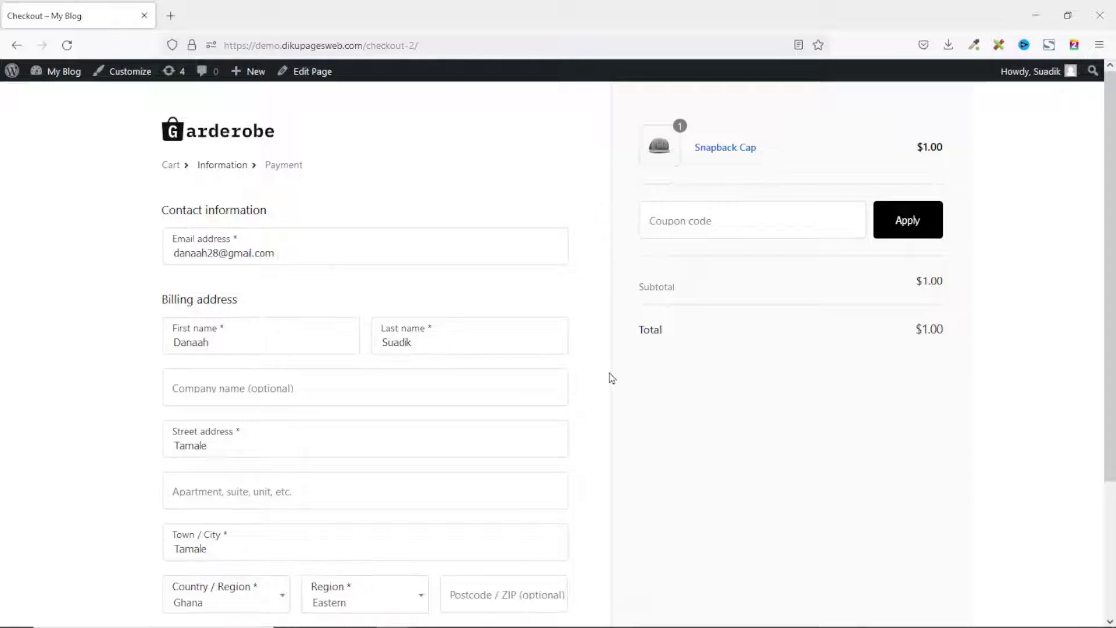
scroll(609, 373, down, 3)
- Scroll back up the standard checkout to the Billing details section
scroll(611, 378, up, 3)
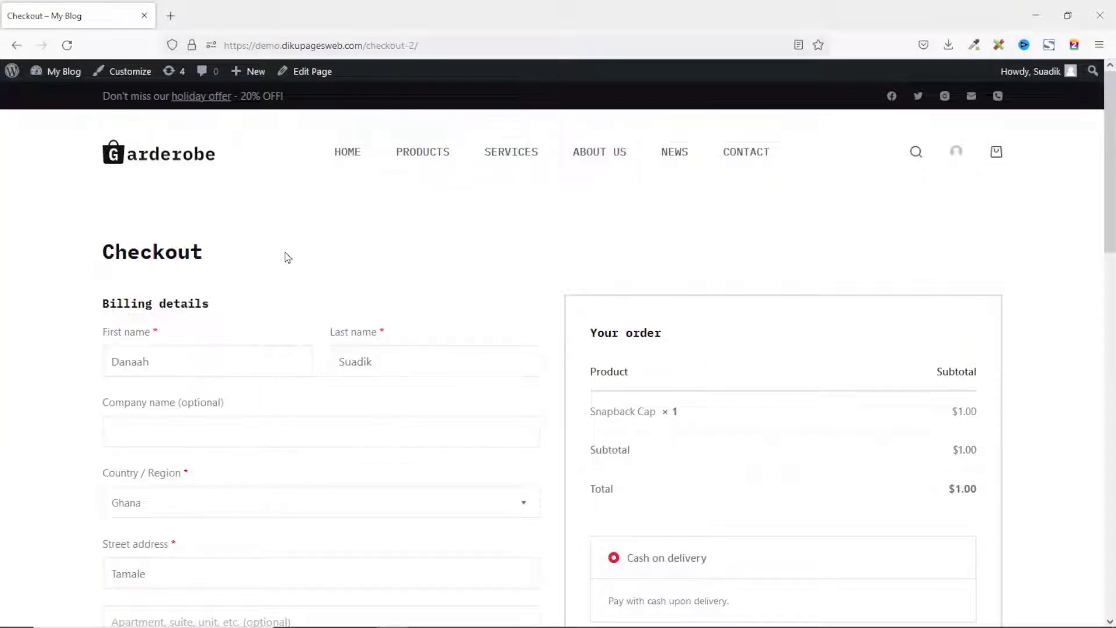
- Open the admin dashboard in a new tab and search Add New plugins for 'woolentor'
mouse_move(54, 71)
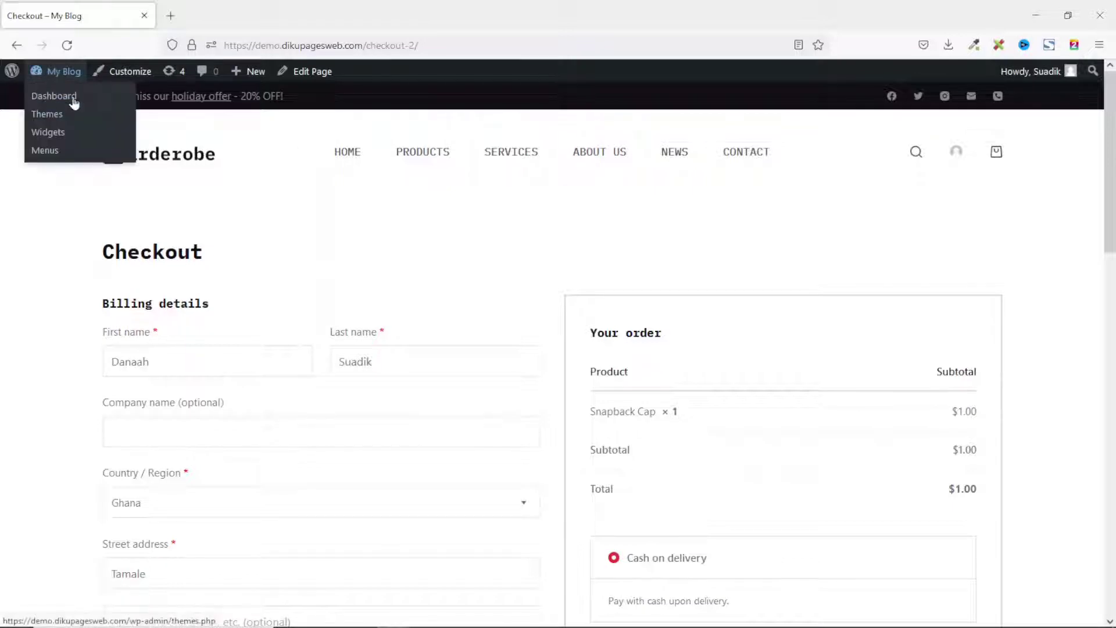
middle_click(53, 96)
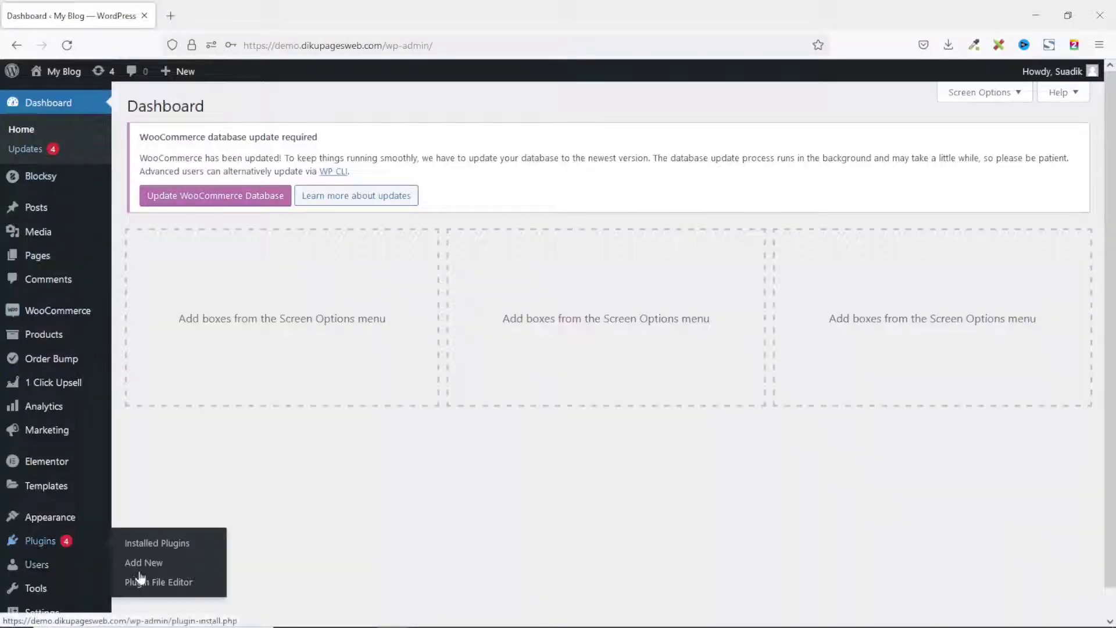
click(143, 562)
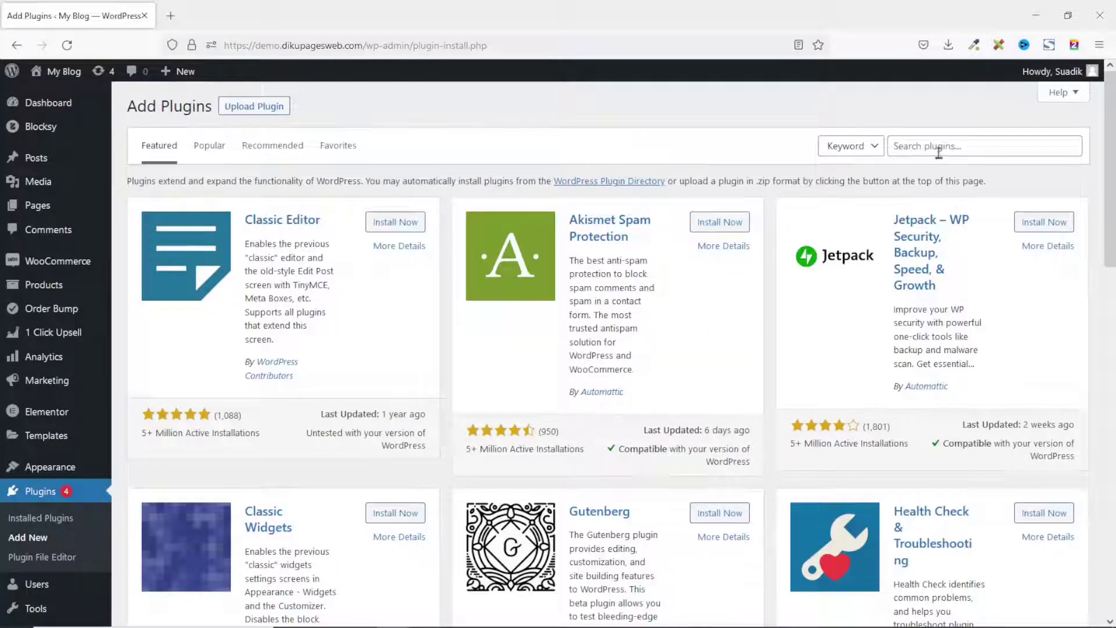
click(948, 146)
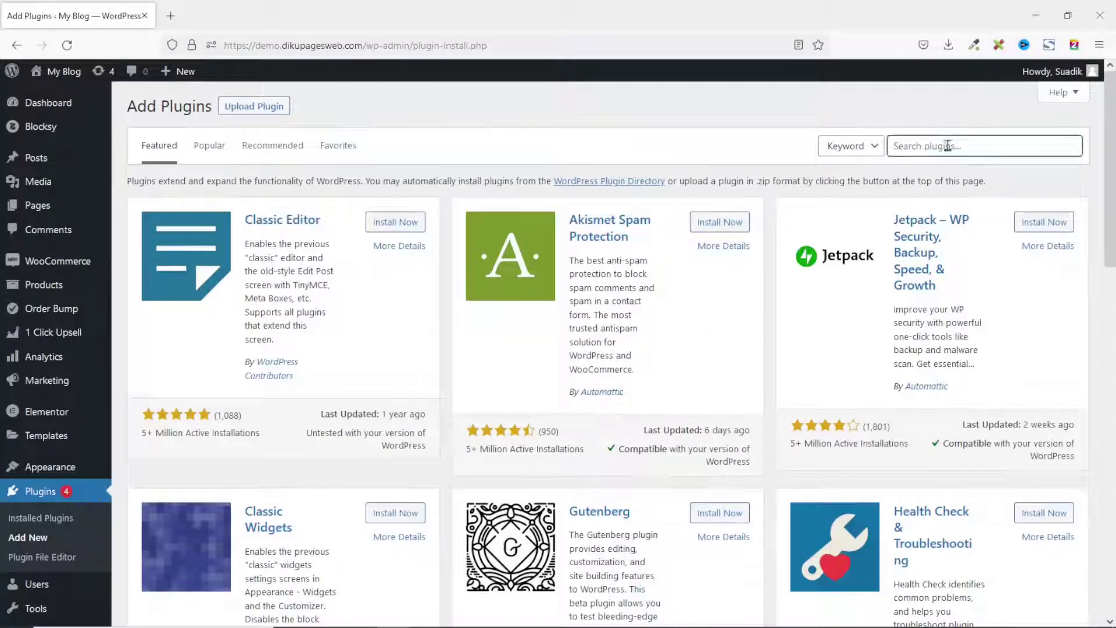
text(woolentor)
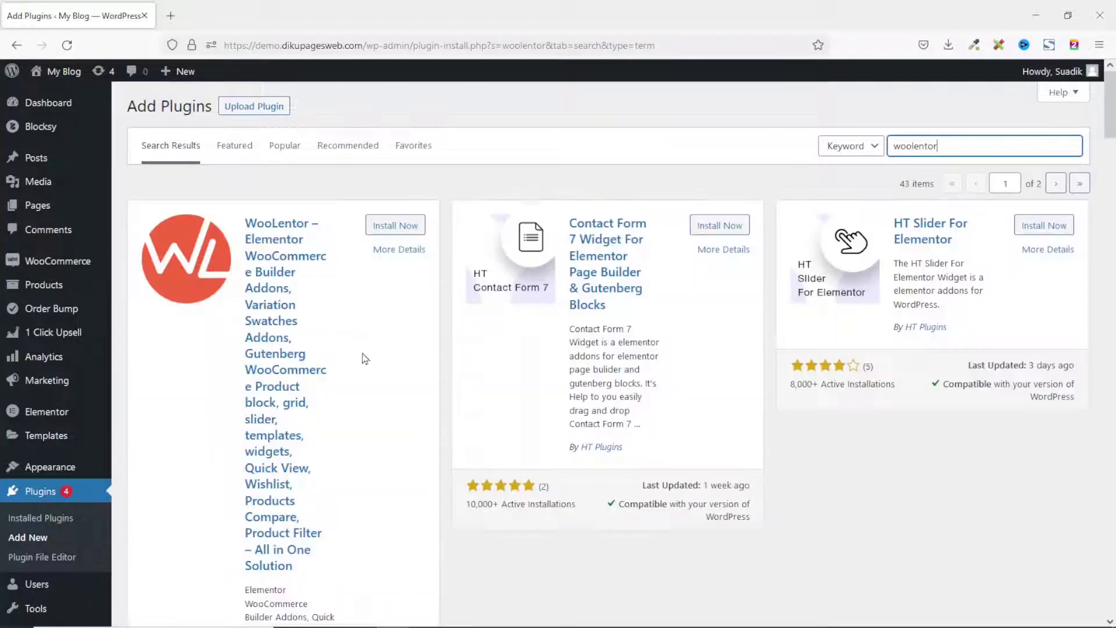
- Install the WooLentor plugin from the results and activate it
scroll(317, 372, down, 3)
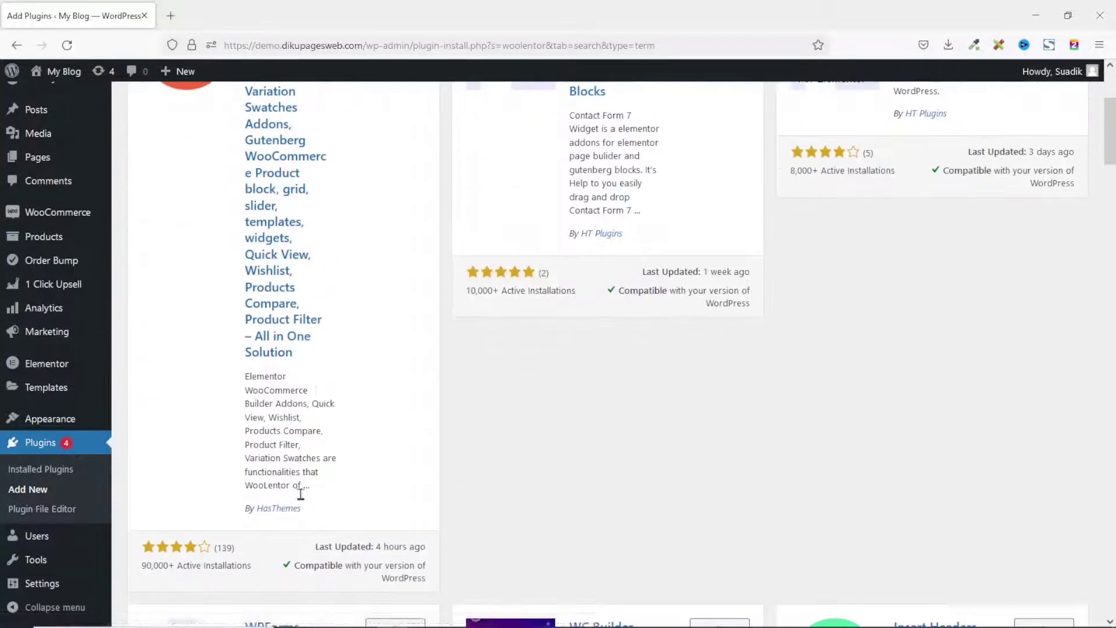
scroll(324, 527, up, 3)
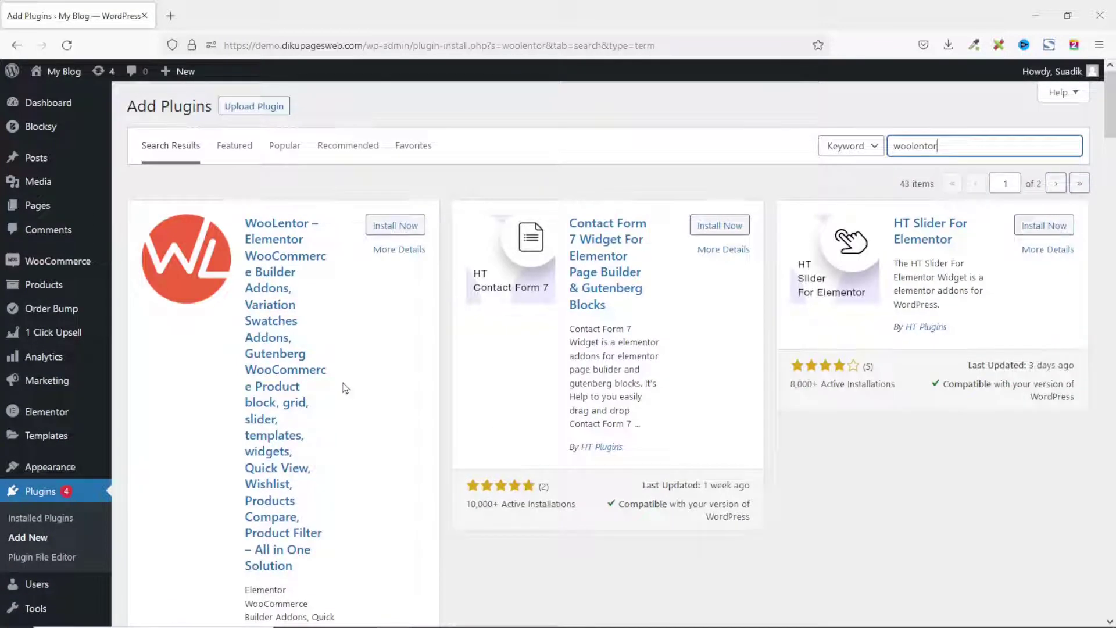
click(395, 226)
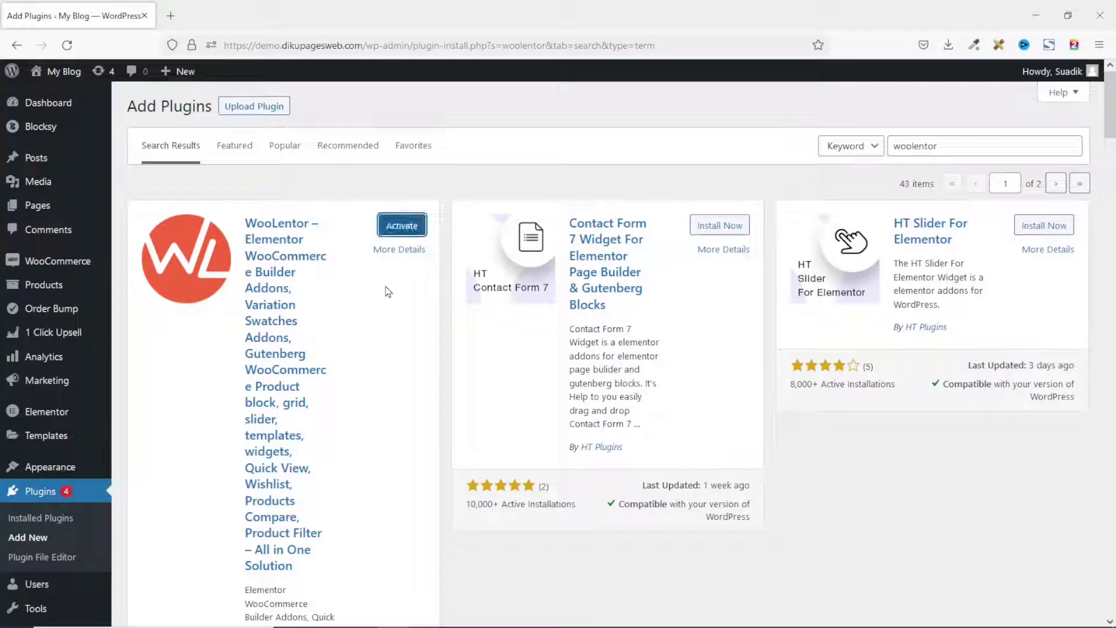
click(402, 226)
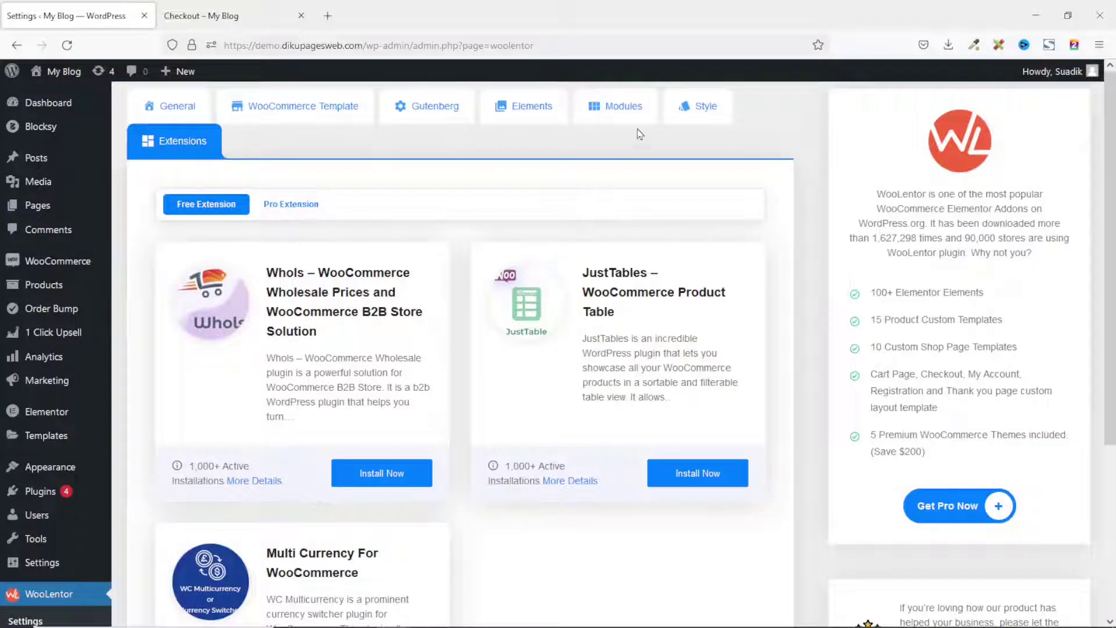
- Browse WooLentor's Modules tab and open the Shopify Style Checkout module settings
click(617, 112)
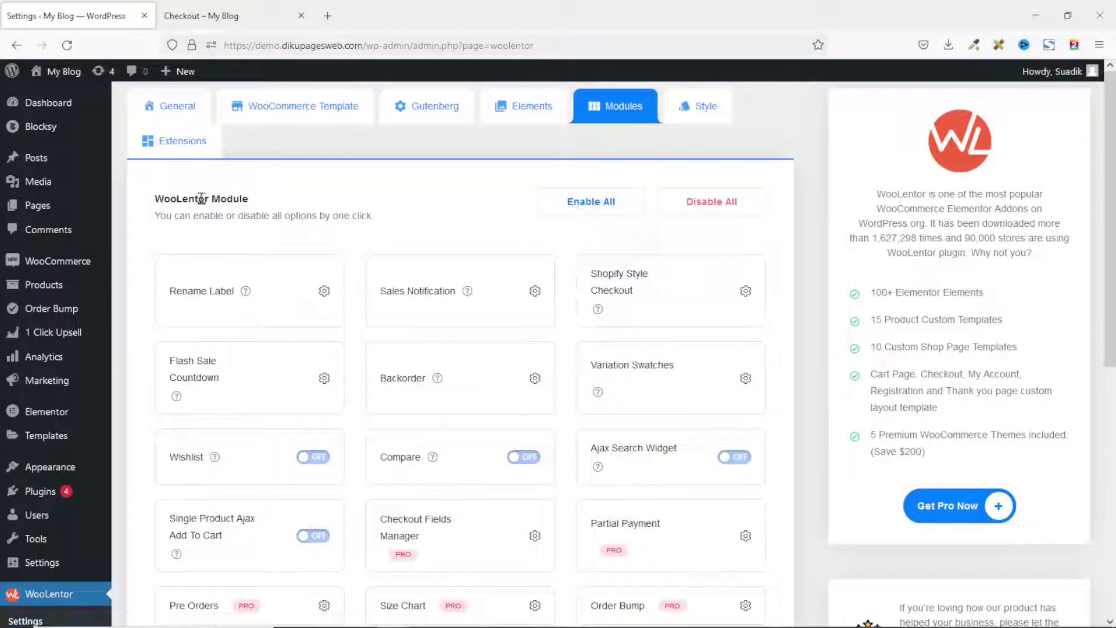
scroll(703, 332, down, 5)
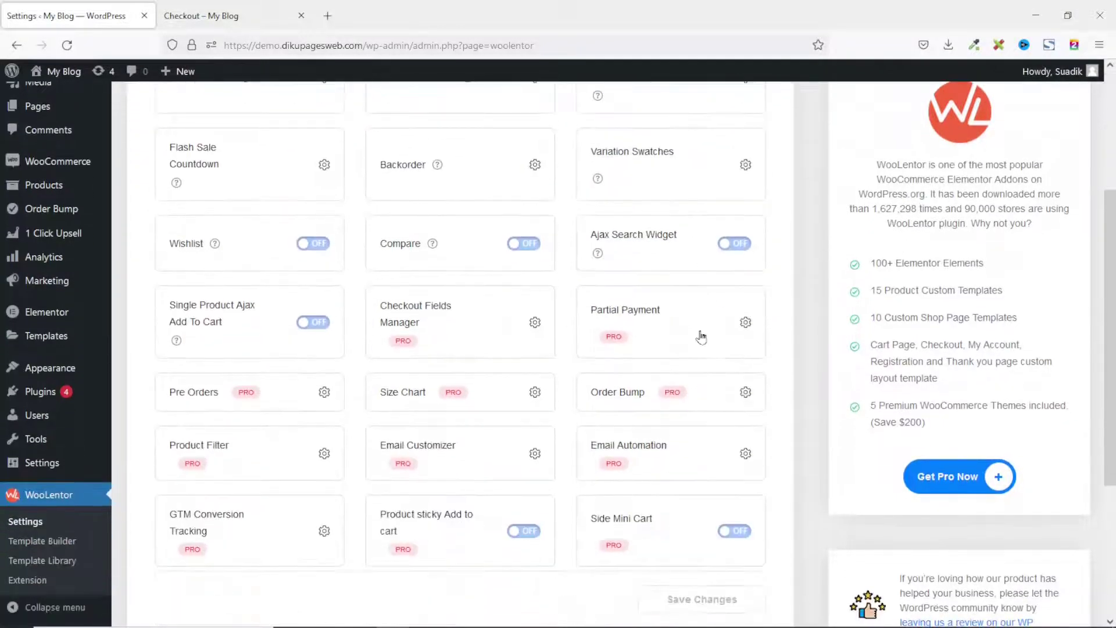
scroll(701, 333, up, 5)
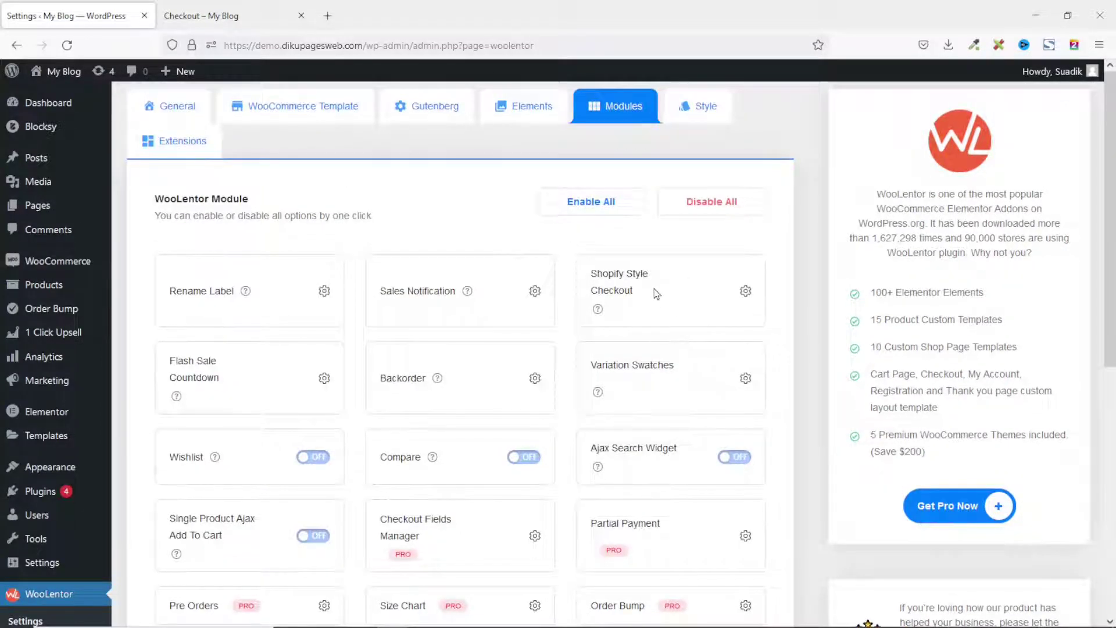
click(746, 292)
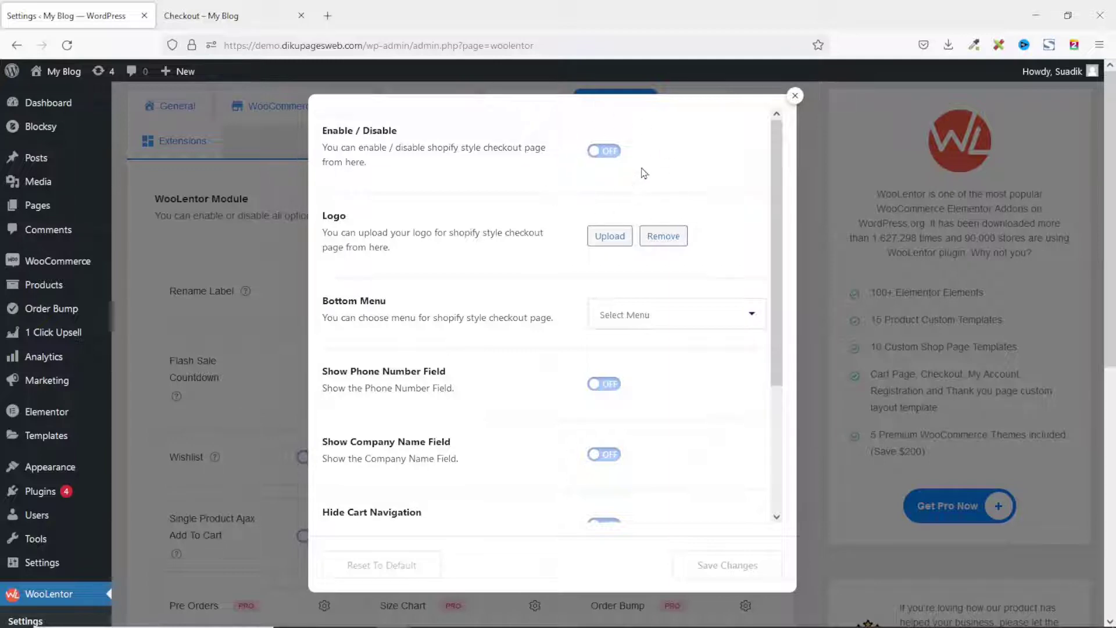
- Switch Shopify Style Checkout on, show the Phone Number and Company Name fields, and save
click(612, 152)
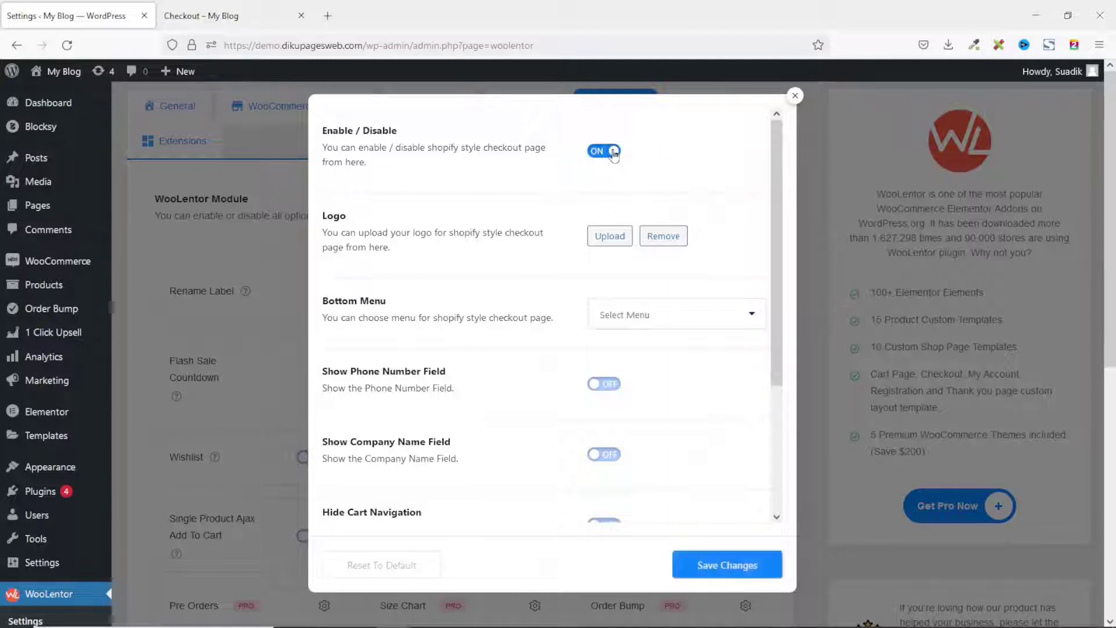
scroll(461, 213, down, 1)
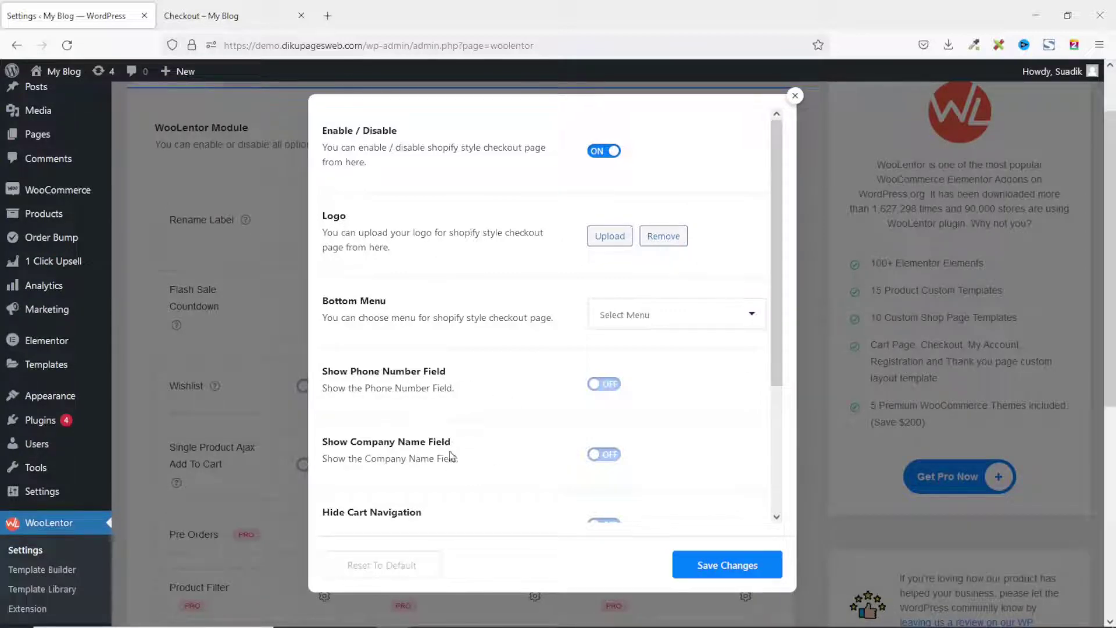
scroll(477, 443, down, 2)
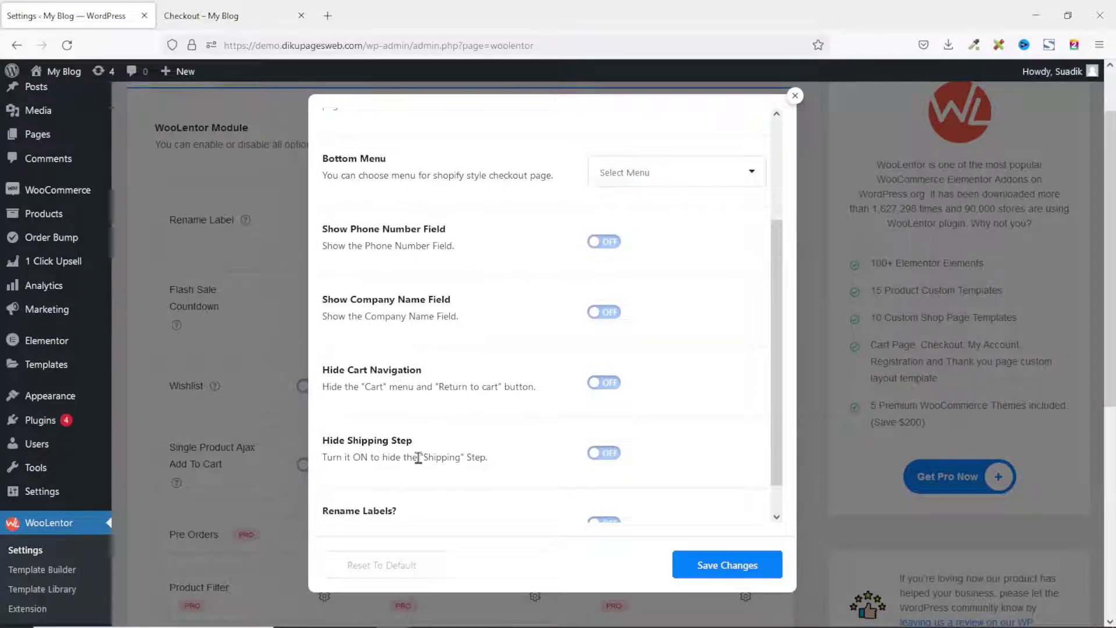
scroll(423, 455, down, 1)
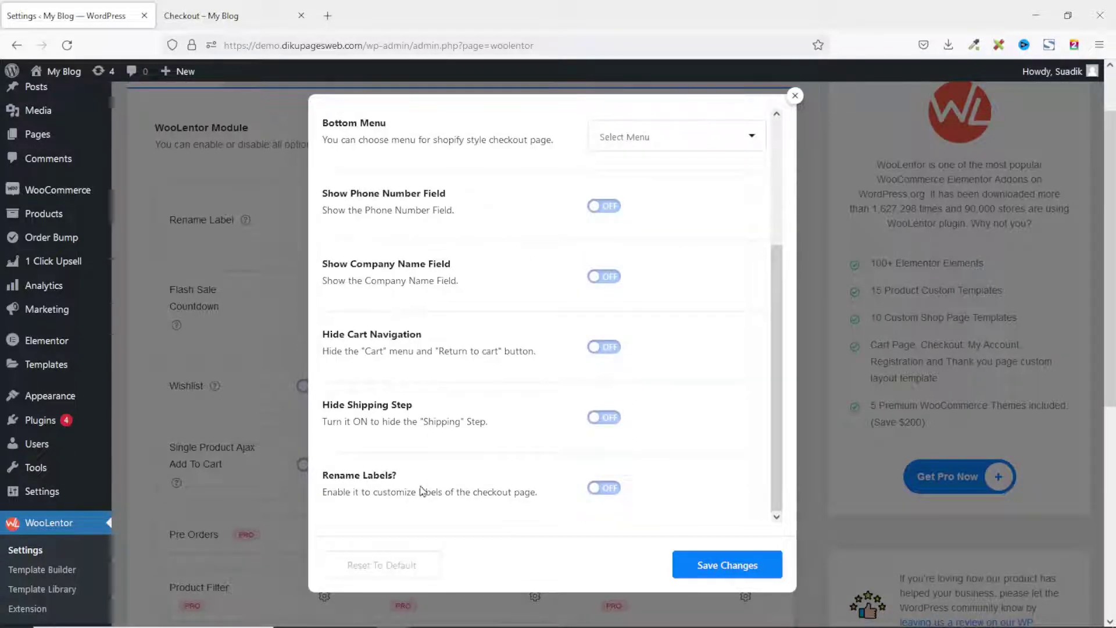
scroll(568, 191, up, 1)
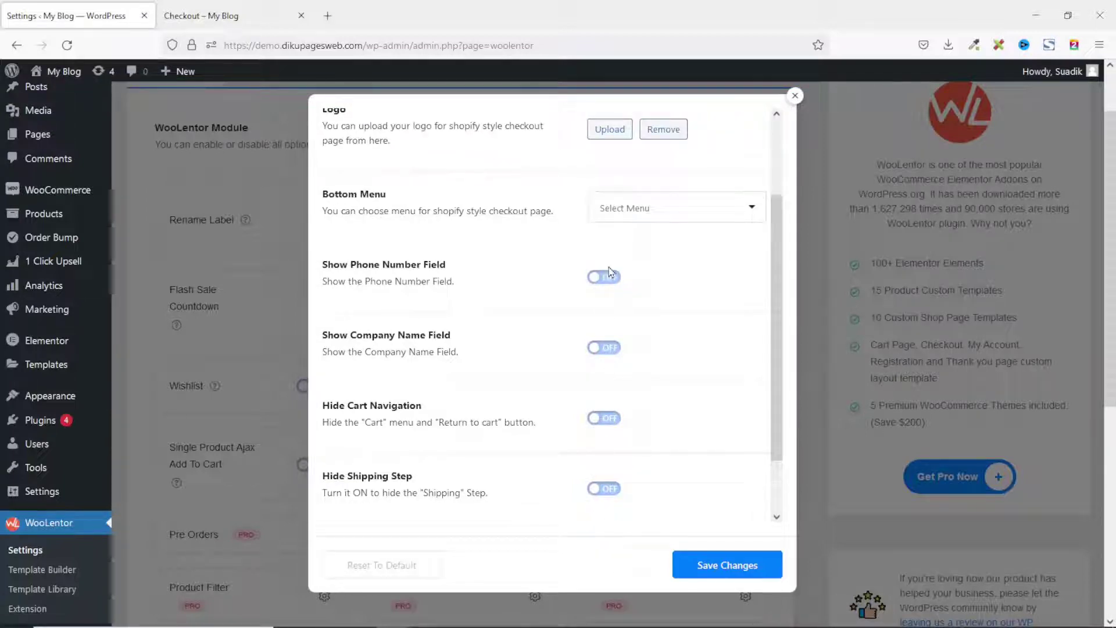
scroll(672, 344, down, 2)
scroll(674, 343, up, 4)
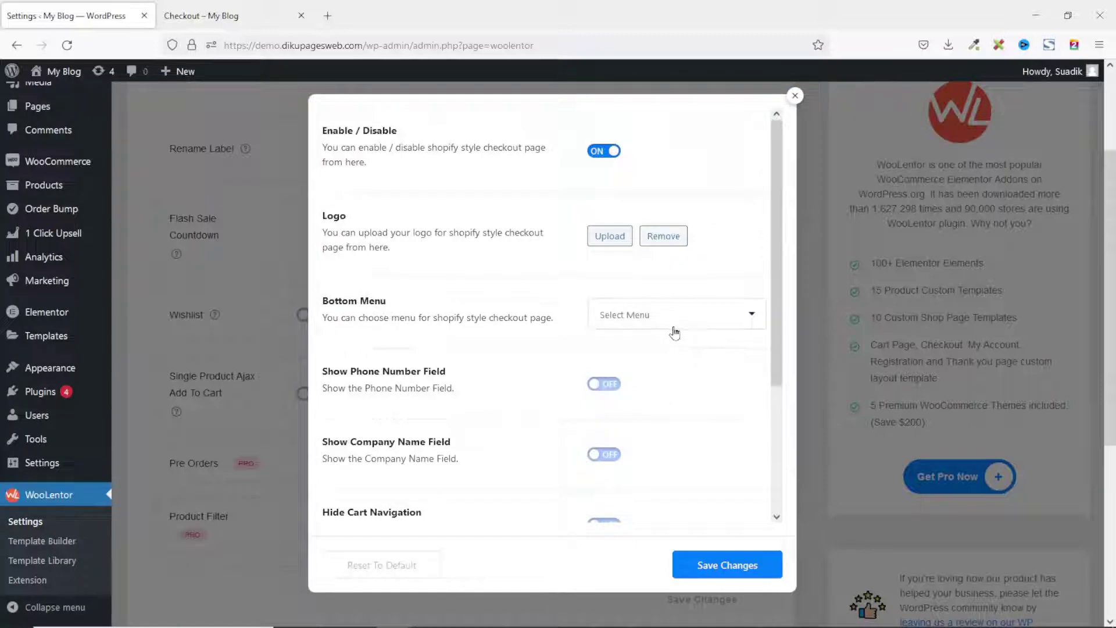
scroll(675, 335, down, 1)
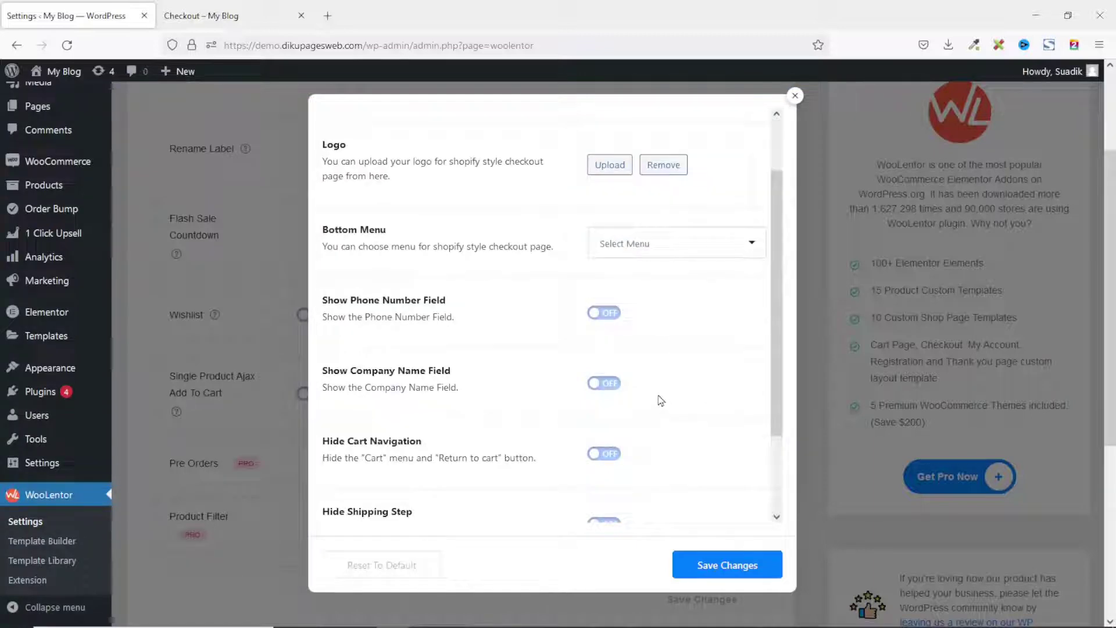
click(607, 315)
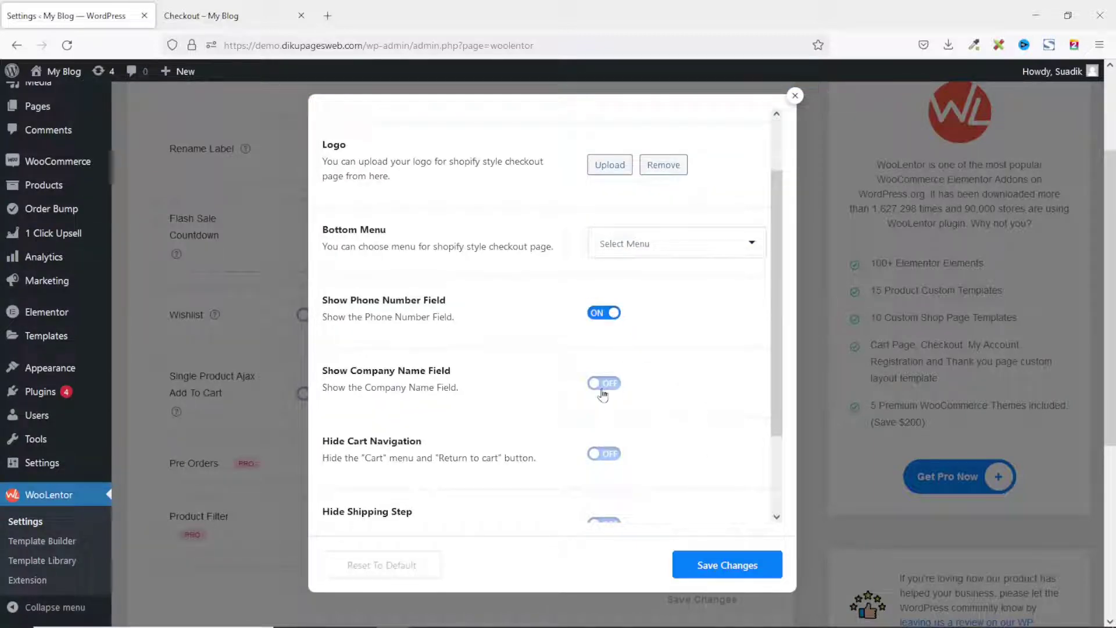
click(607, 385)
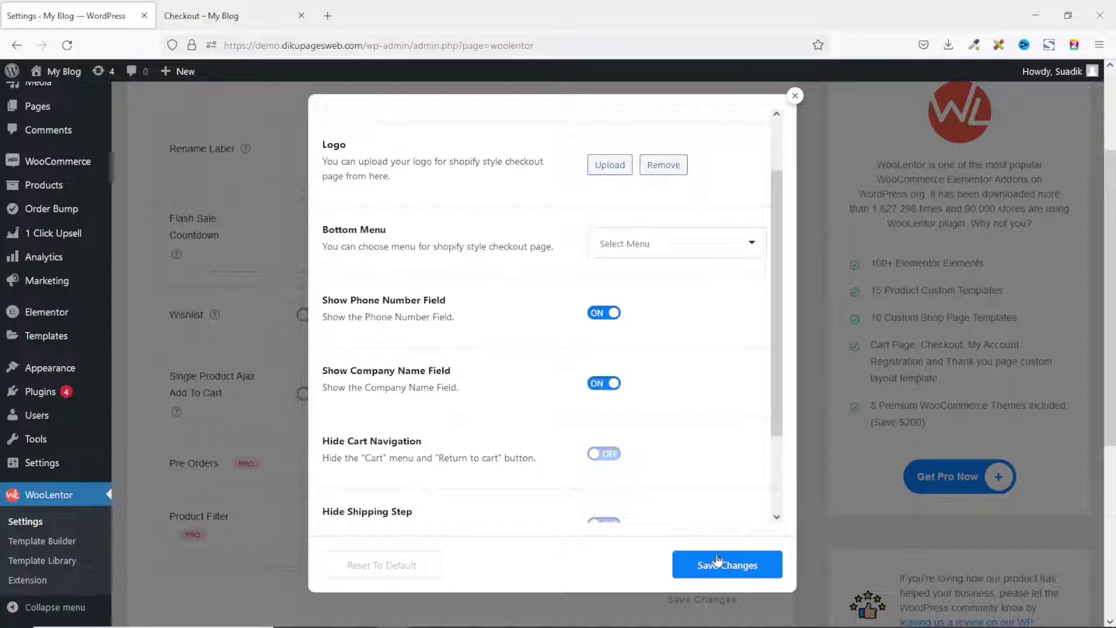
click(718, 574)
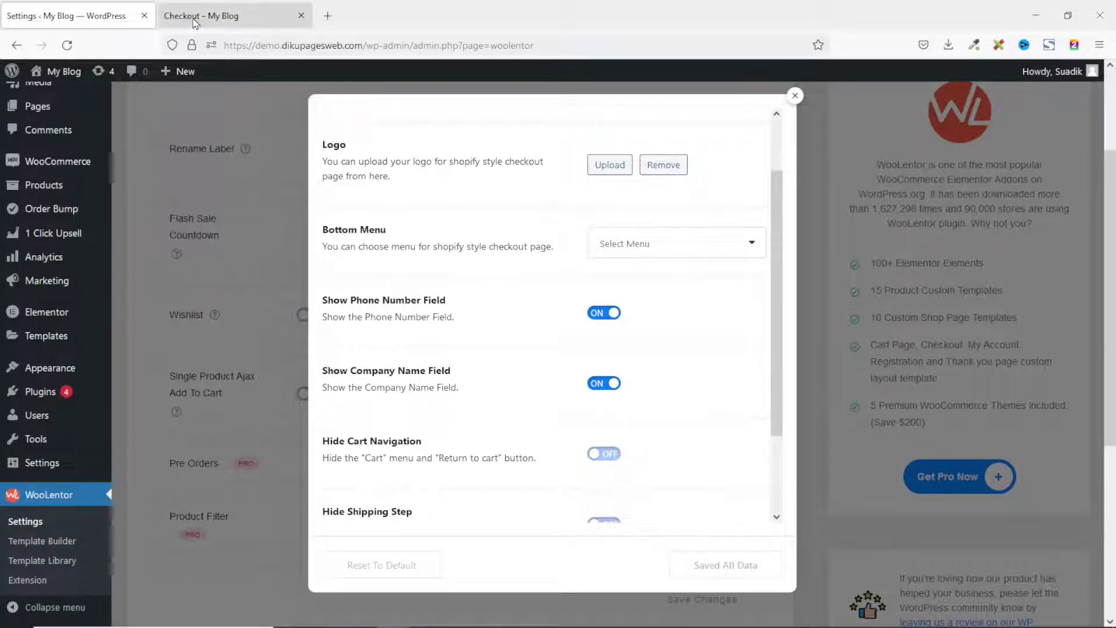
- Go to the store's checkout tab and reload it to apply the new layout
click(219, 19)
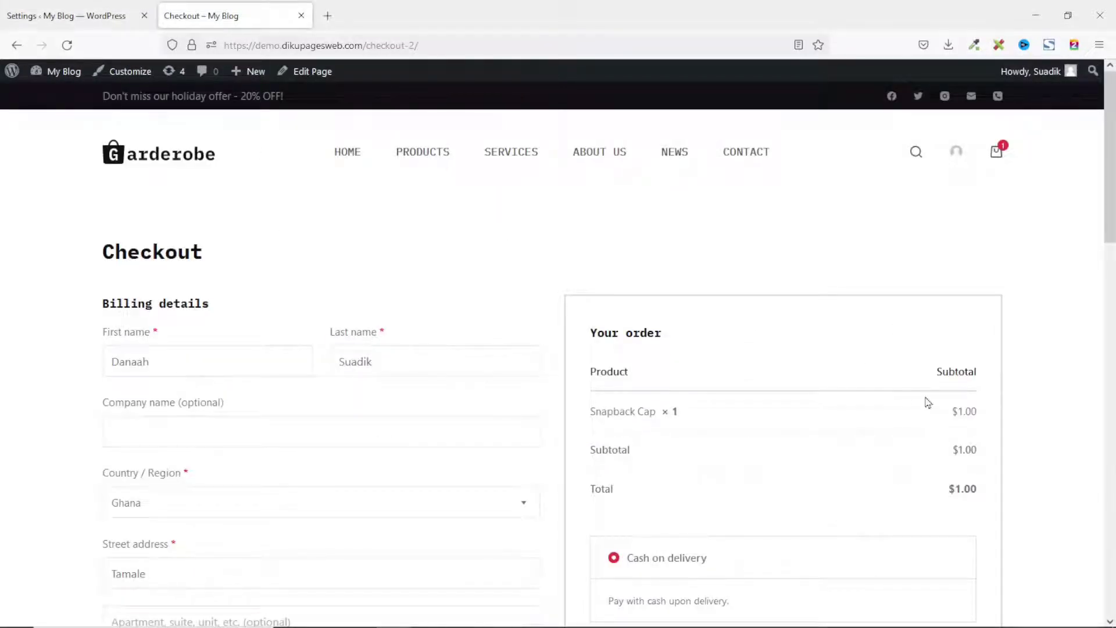
scroll(949, 403, down, 6)
scroll(949, 403, up, 6)
scroll(945, 389, down, 6)
scroll(946, 390, up, 6)
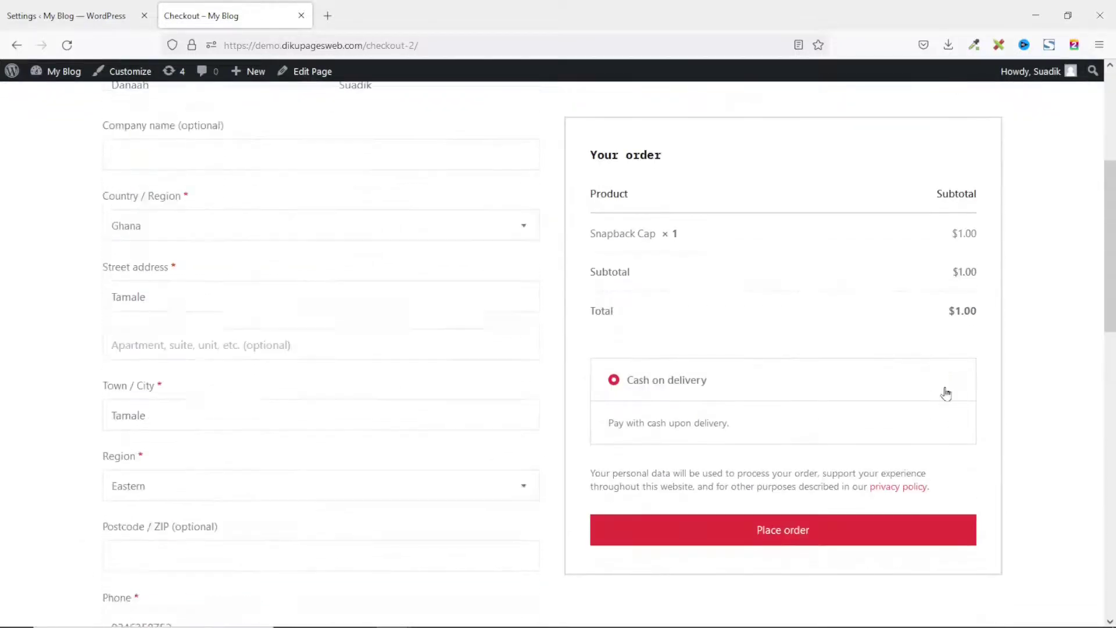
click(67, 45)
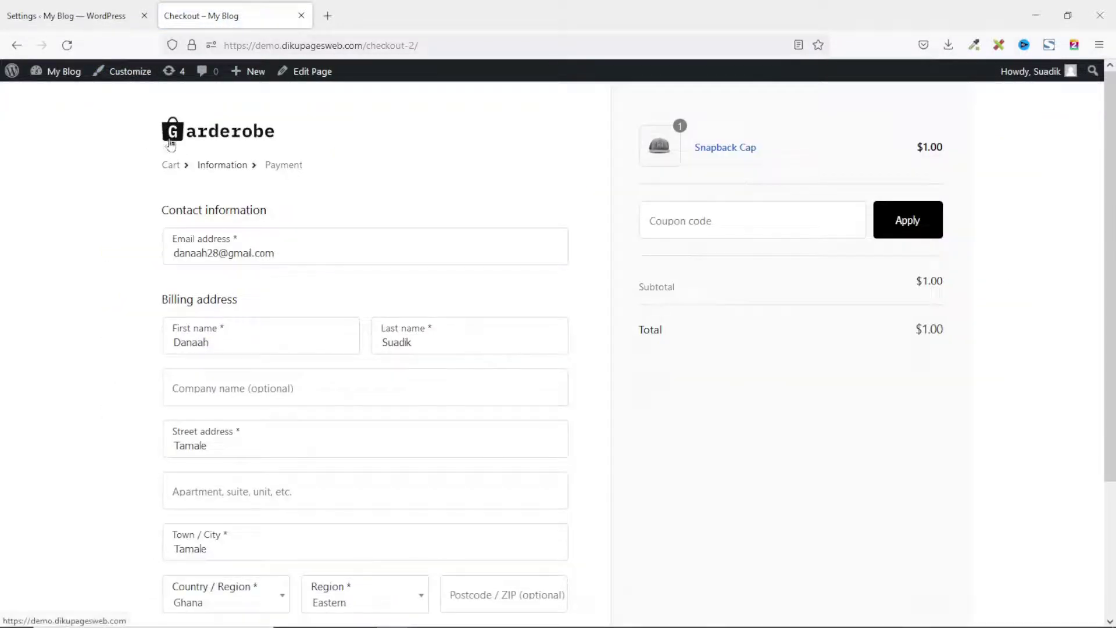
- Review the Shopify-style Information step, try the coupon box, and continue to Payment
scroll(700, 447, down, 3)
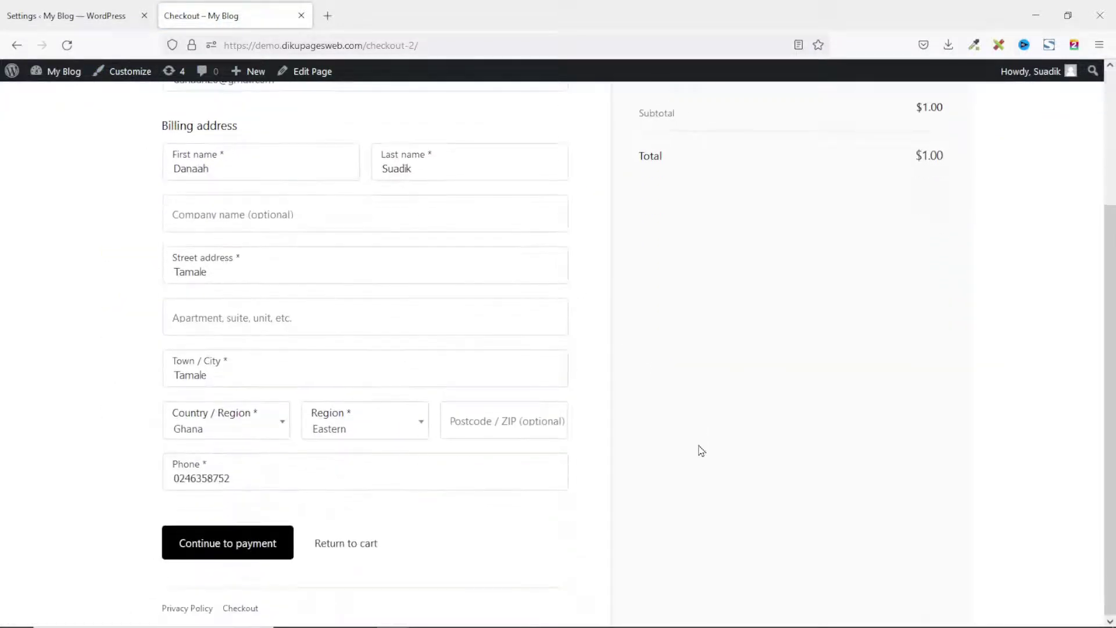
scroll(702, 451, up, 3)
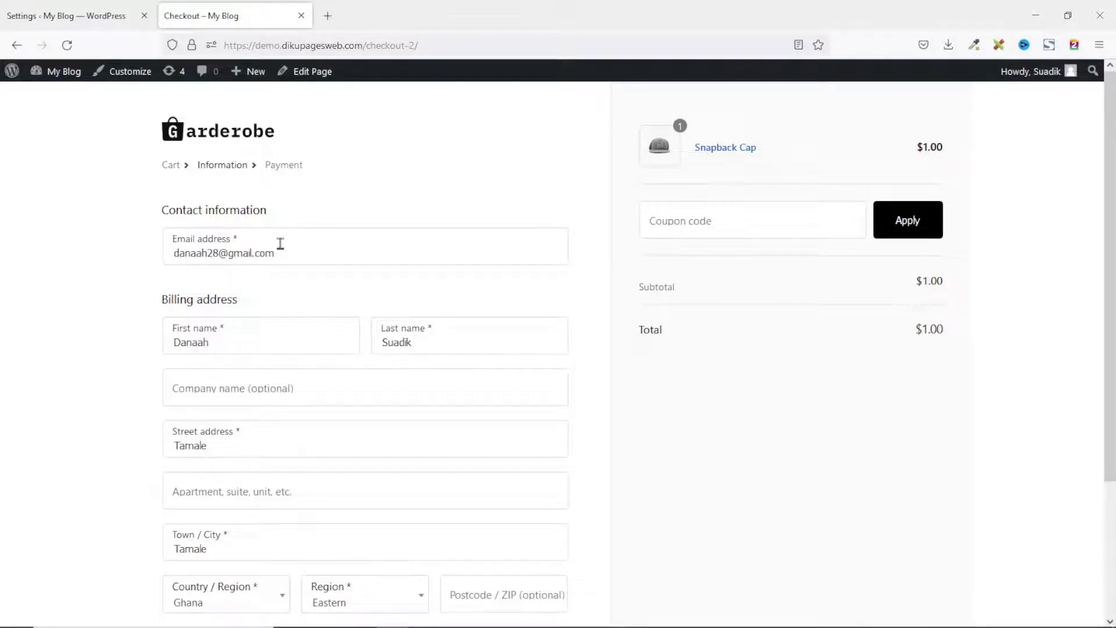
scroll(294, 384, down, 3)
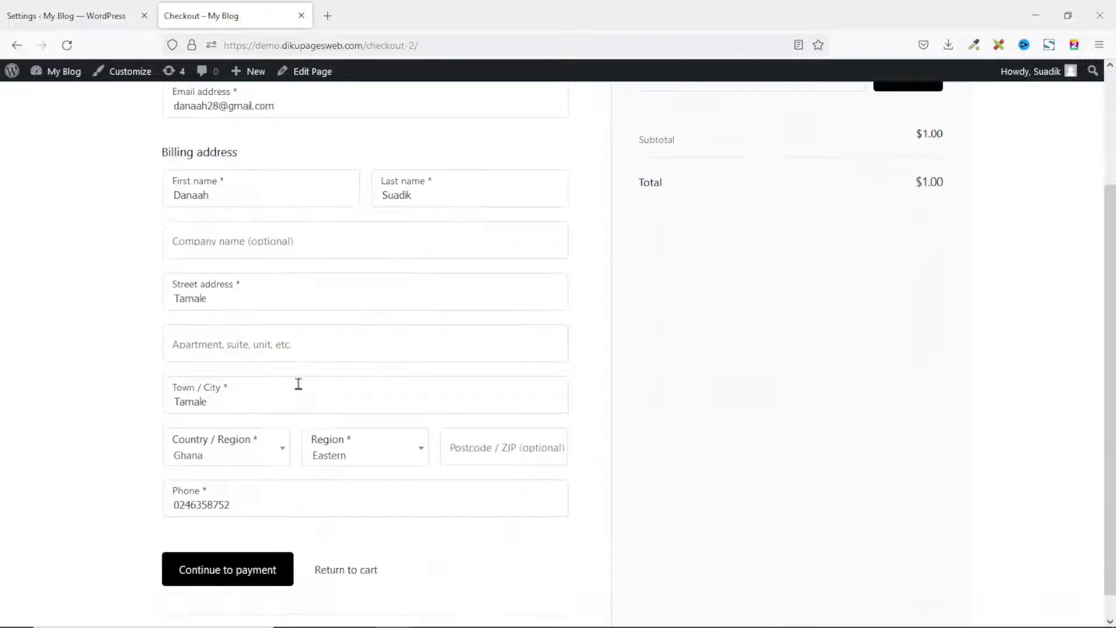
scroll(312, 416, up, 3)
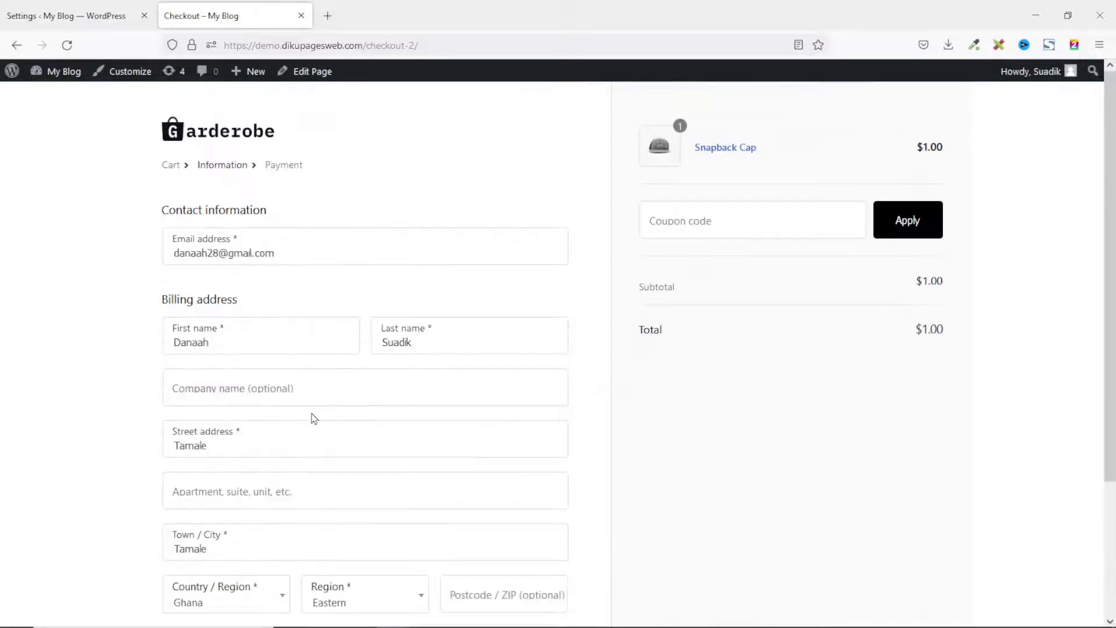
click(740, 225)
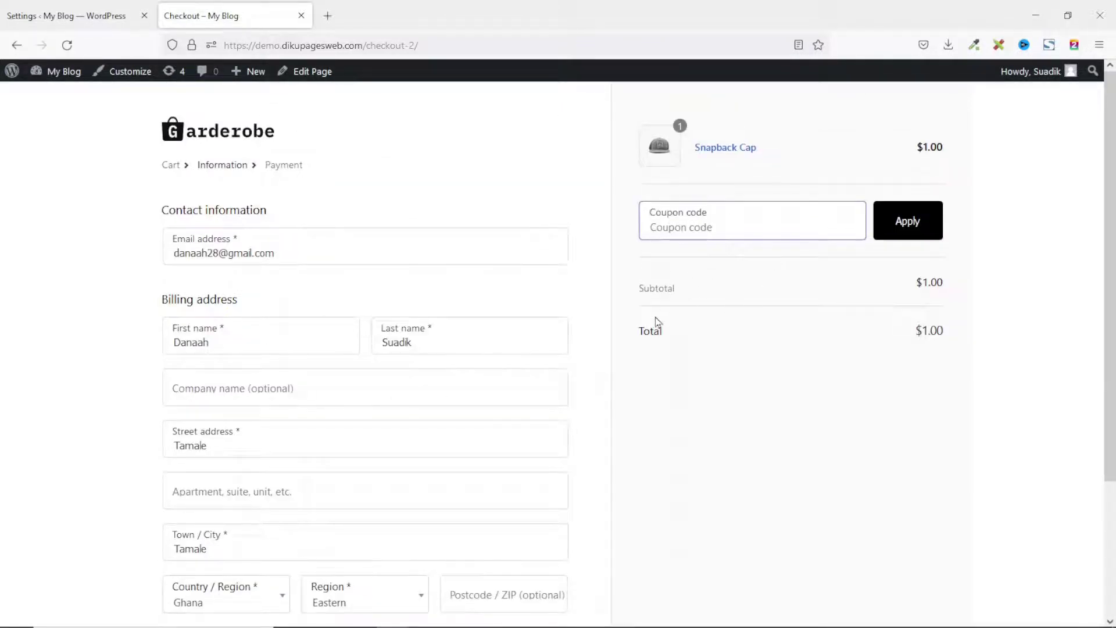
scroll(539, 378, down, 3)
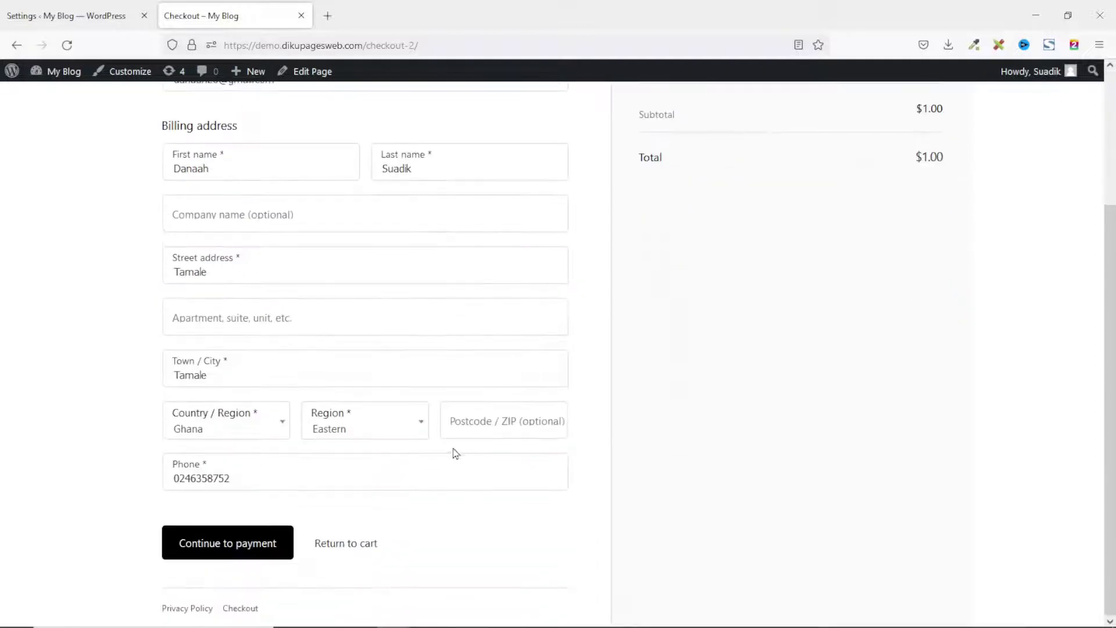
click(230, 545)
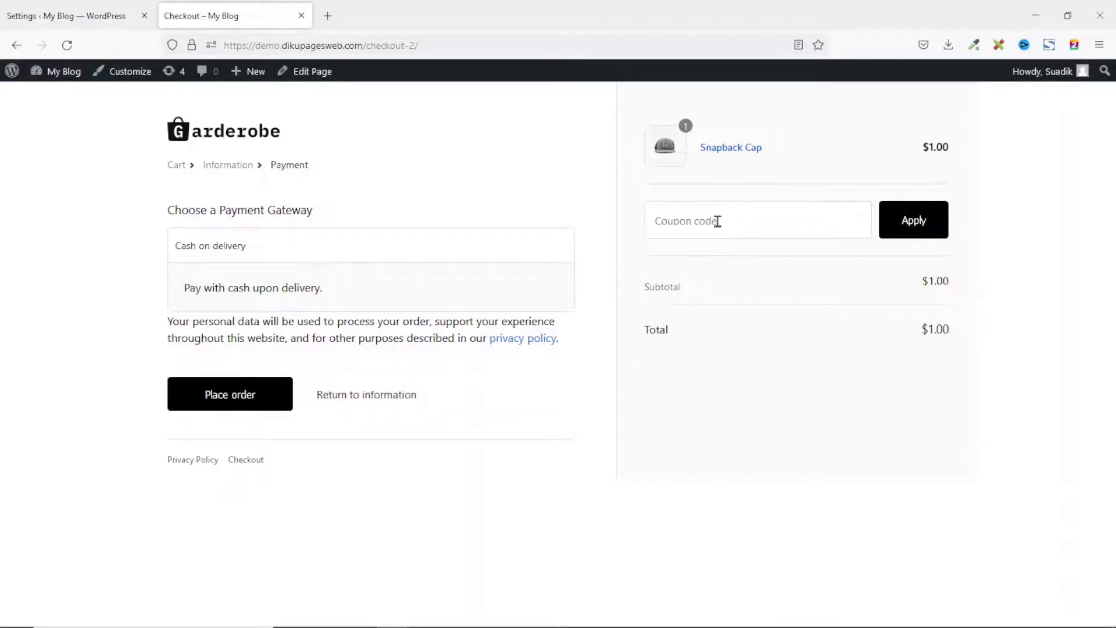
click(363, 396)
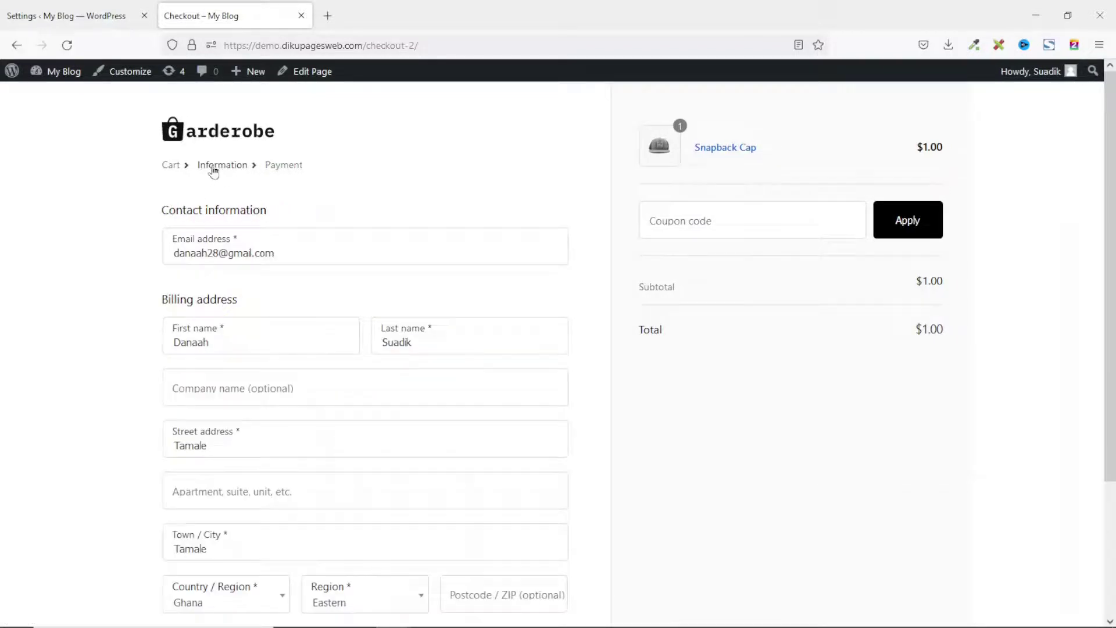
scroll(572, 249, down, 3)
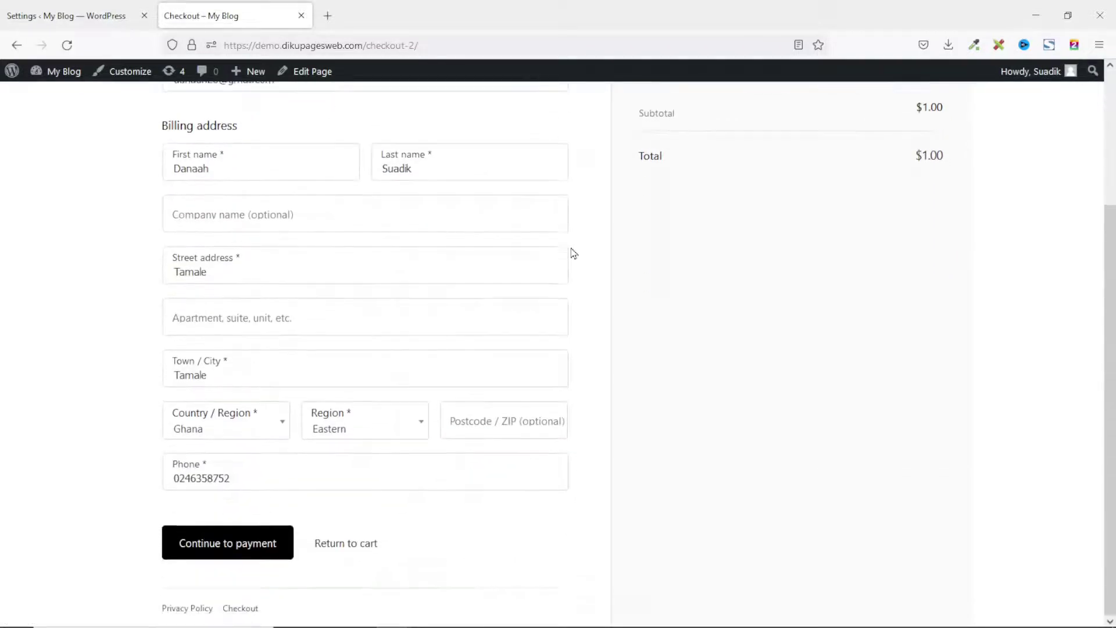
scroll(573, 249, up, 3)
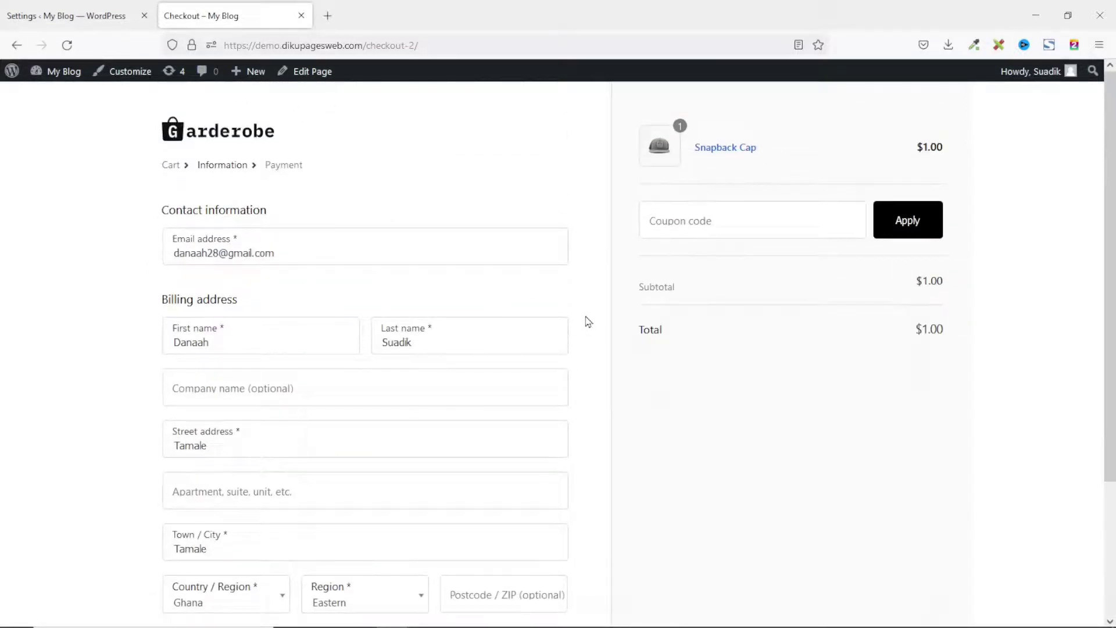
scroll(588, 325, down, 1)
scroll(588, 325, down, 3)
scroll(588, 324, up, 3)
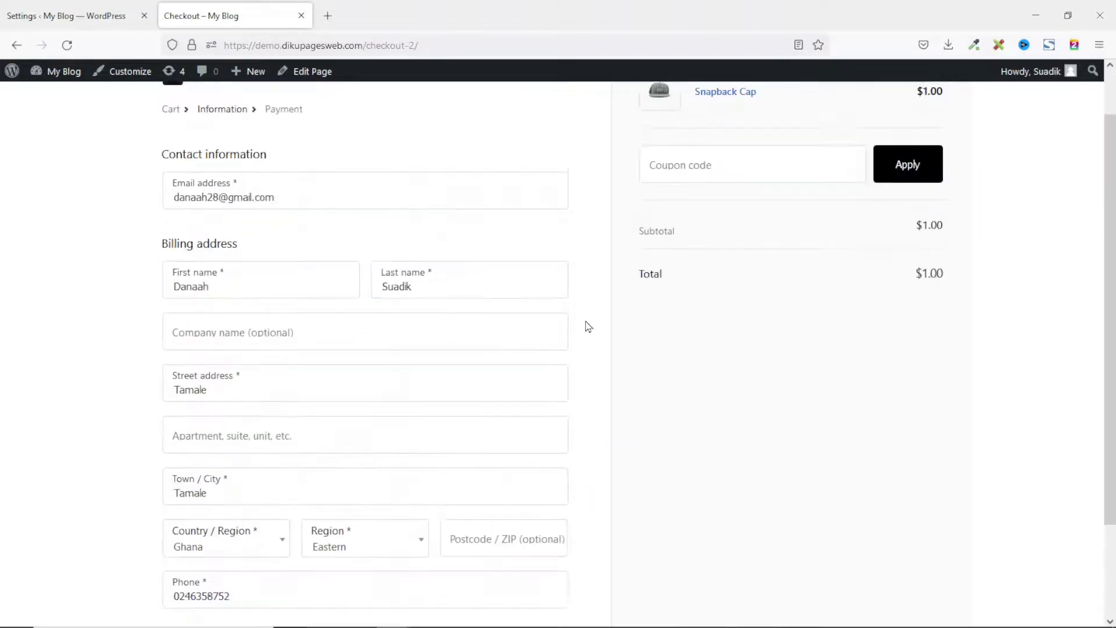